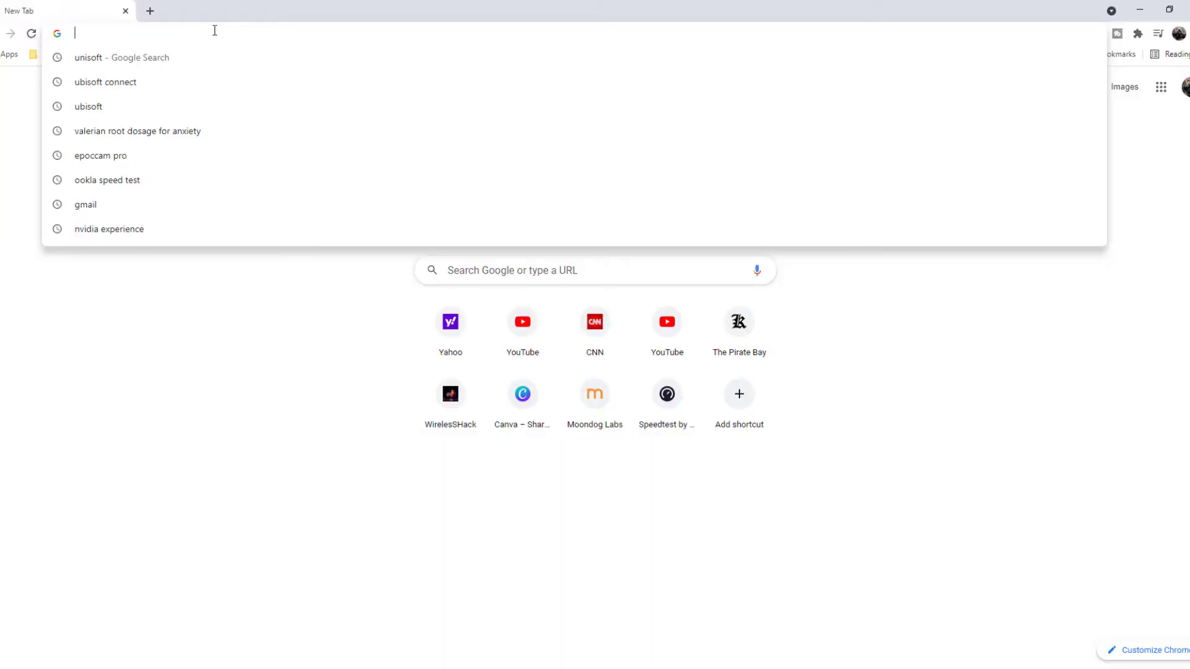
Load snapcamera.snapchat.com in Chrome and go to its Download page.
{"action": "type", "text": "snapcam"}
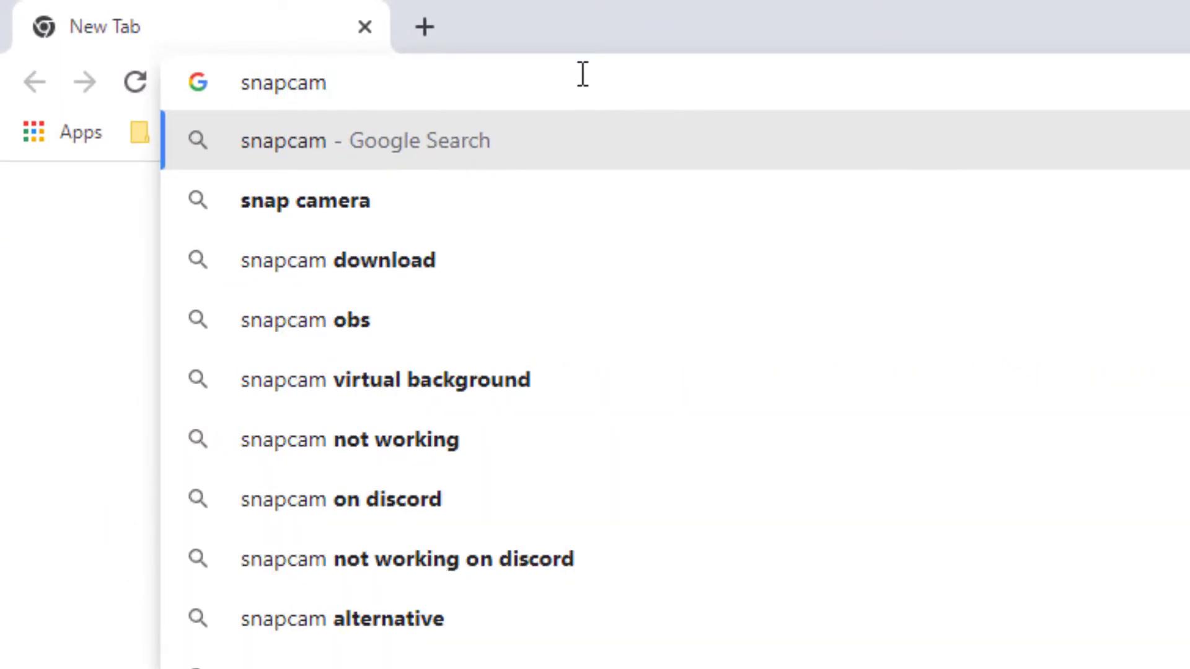
{"action": "type", "text": "era.sn"}
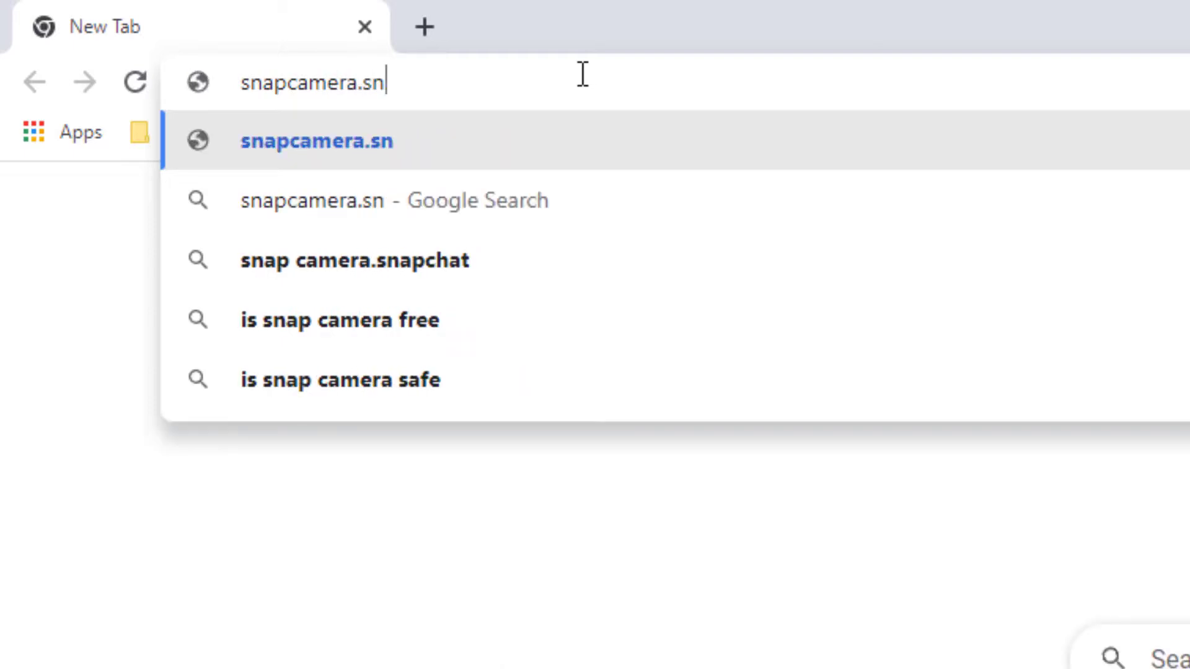
{"action": "type", "text": "apchat.com"}
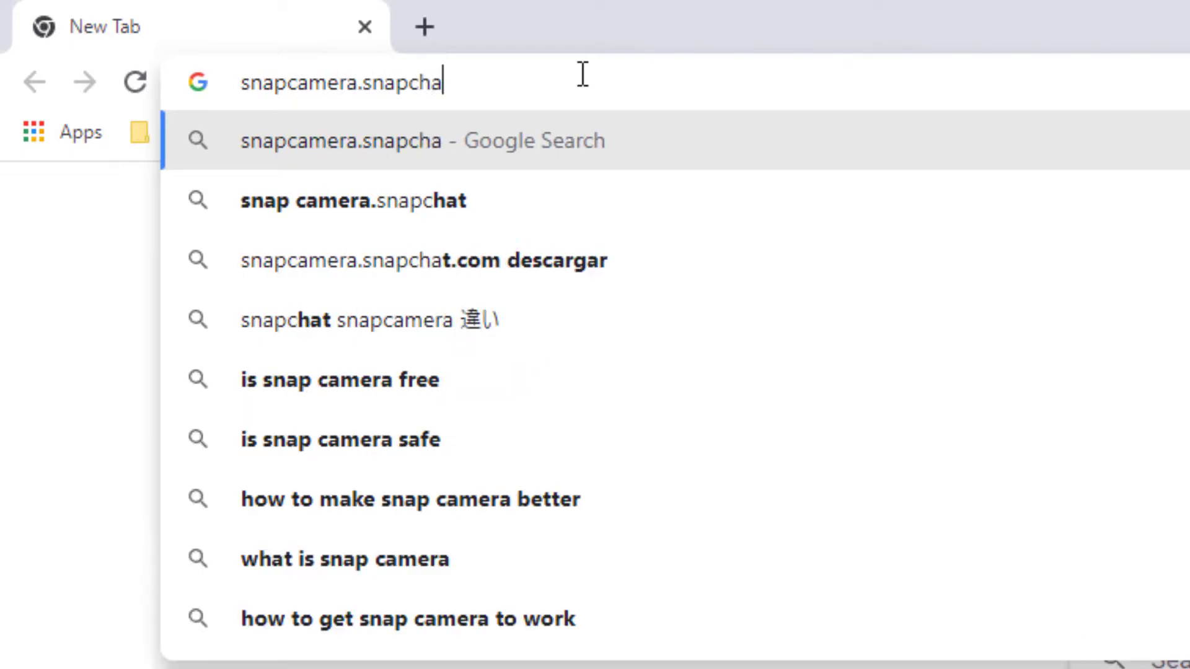
{"action": "key", "text": "Return"}
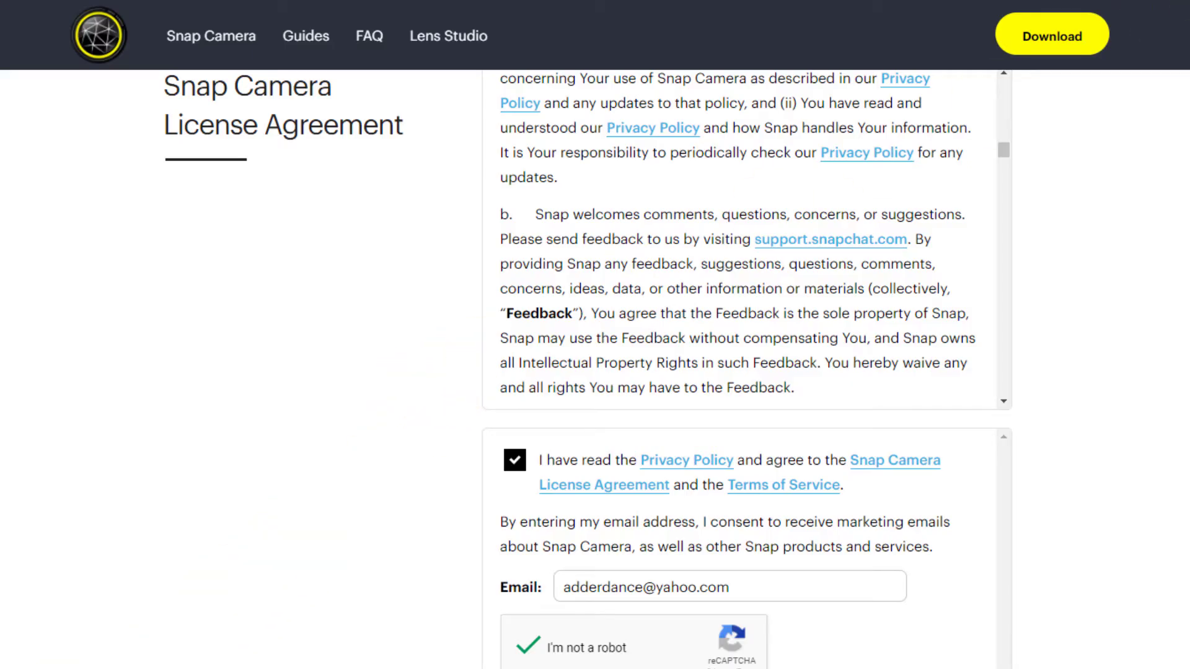
{"action": "left_click", "coordinate": [1078, 44]}
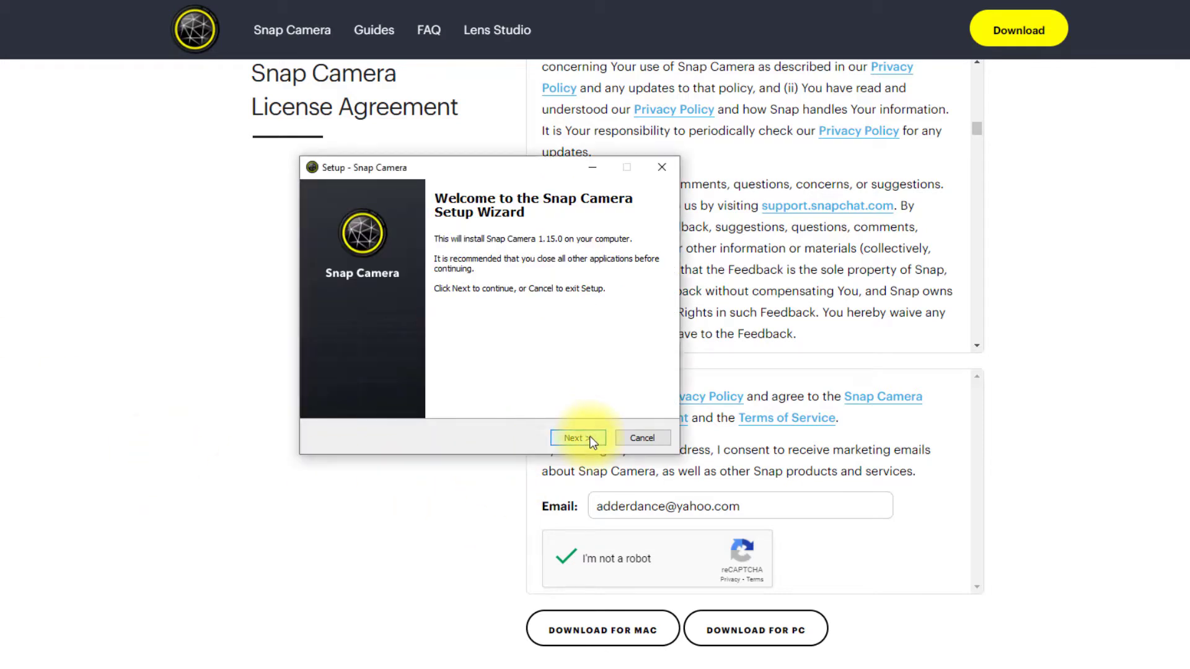
Keep the default install folder and Start Menu folder, recheck Additional Tasks, and install Snap Camera.
{"action": "left_click", "coordinate": [589, 437]}
{"action": "left_click", "coordinate": [588, 437]}
{"action": "left_click", "coordinate": [588, 437]}
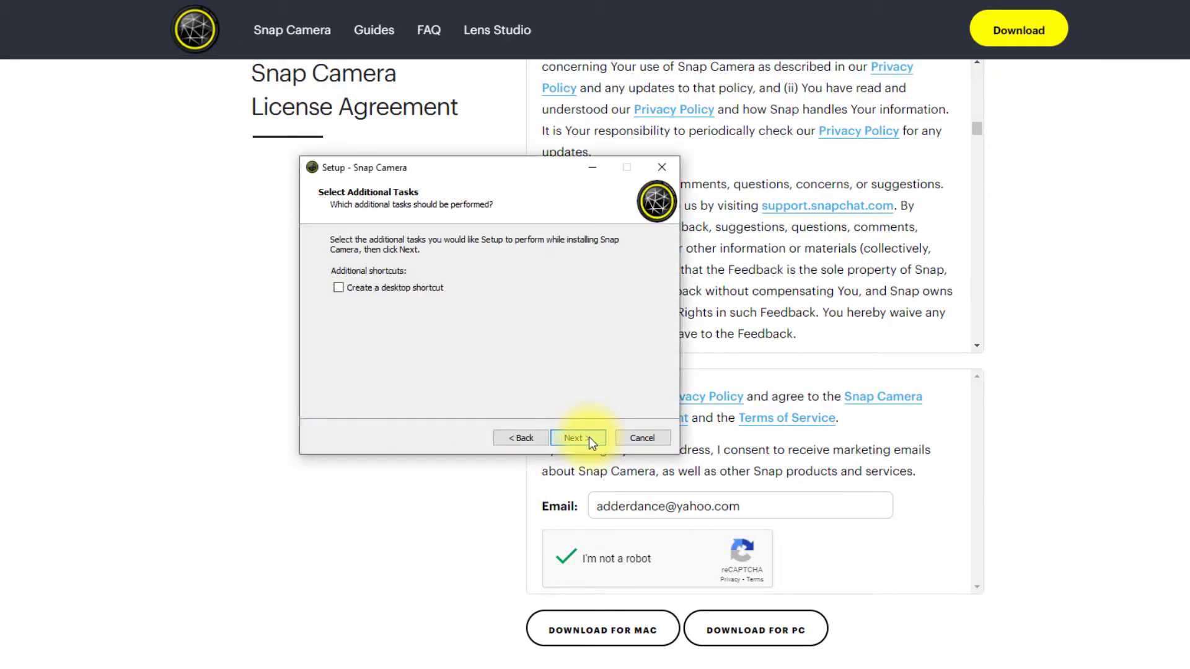
{"action": "left_click", "coordinate": [588, 437]}
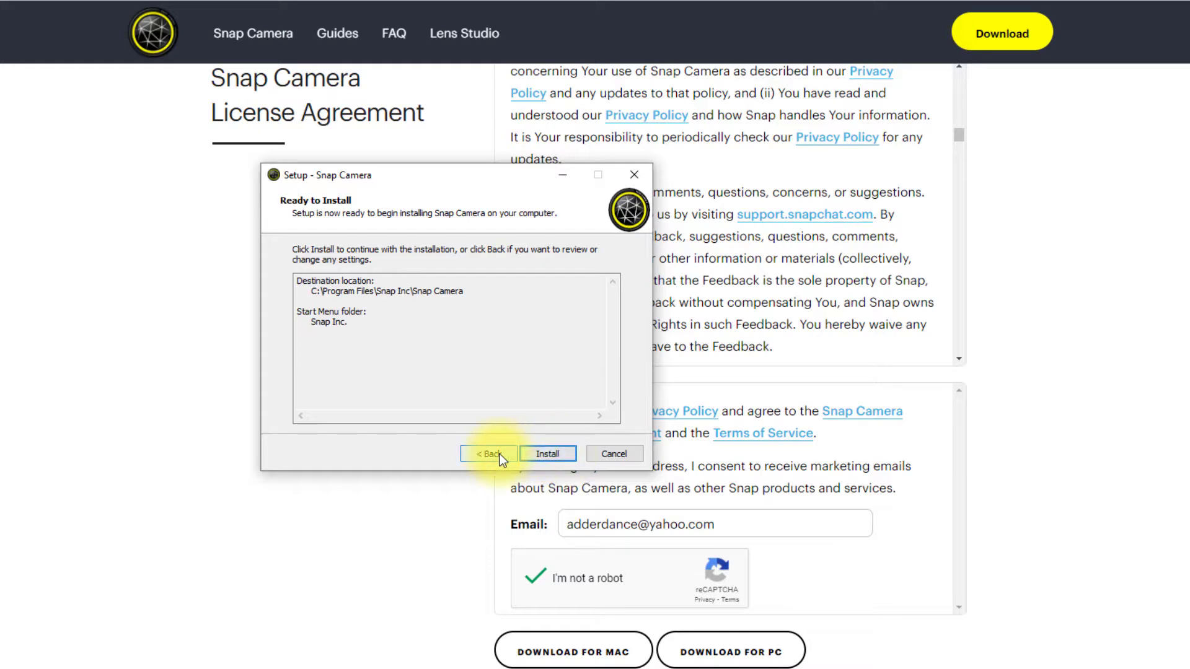
{"action": "left_click", "coordinate": [500, 455]}
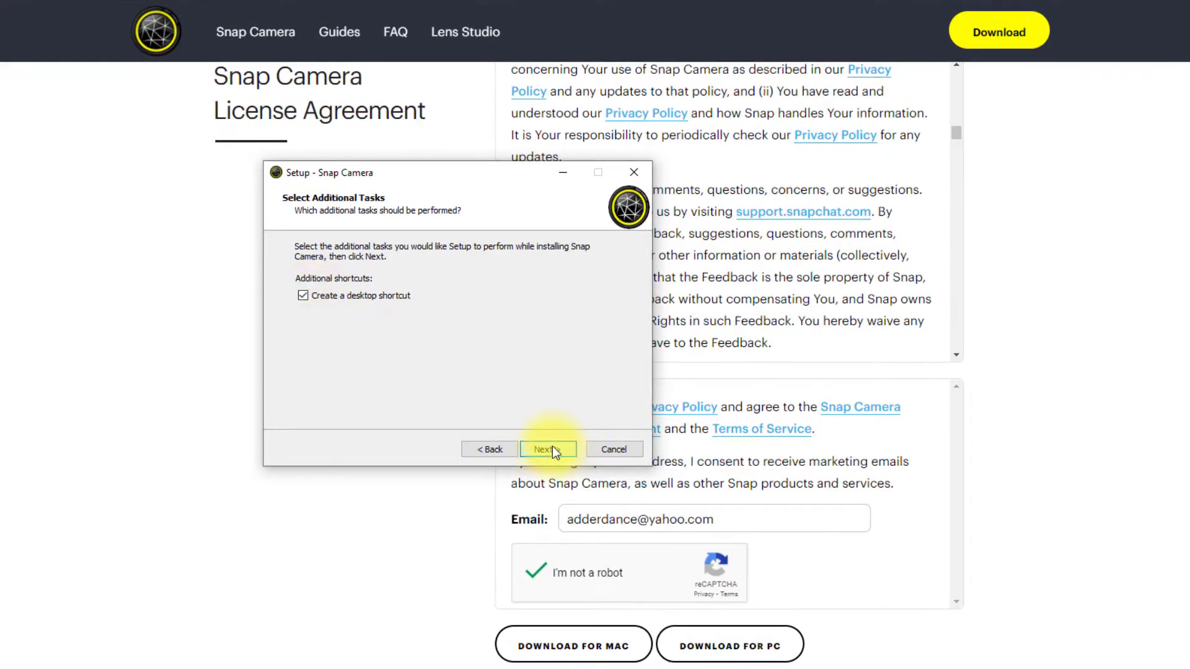
{"action": "left_click", "coordinate": [549, 449]}
{"action": "left_click", "coordinate": [548, 449]}
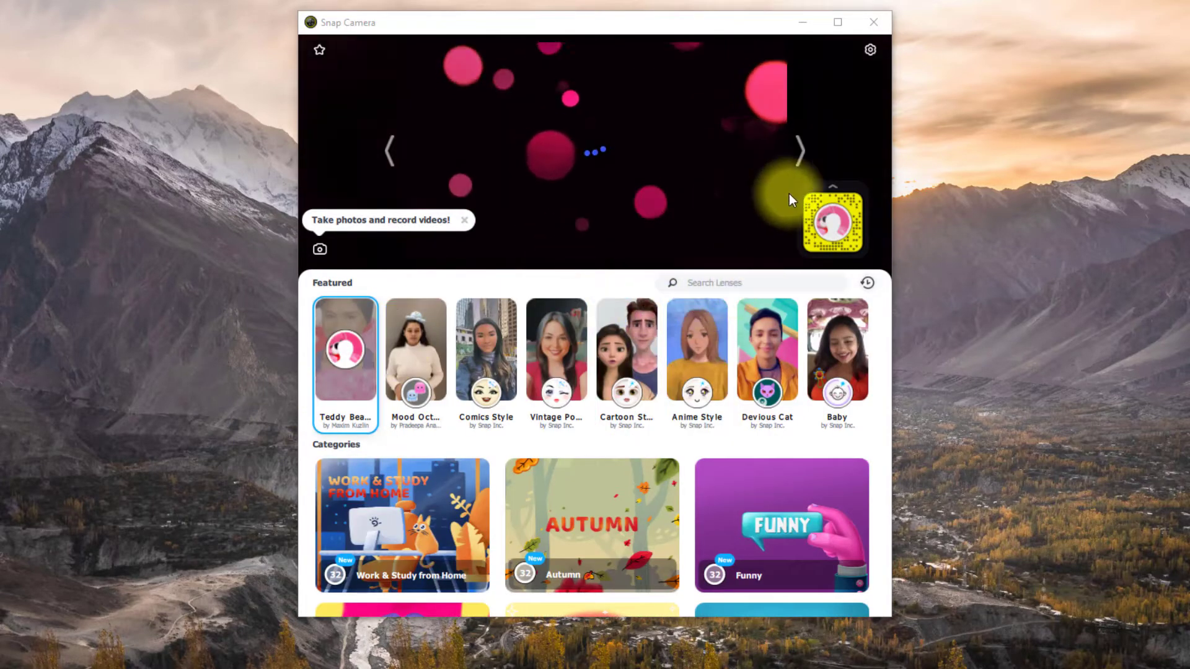
In Snap Camera settings, choose HD Pro Webcam C920 as the camera and return.
{"action": "left_click", "coordinate": [867, 50]}
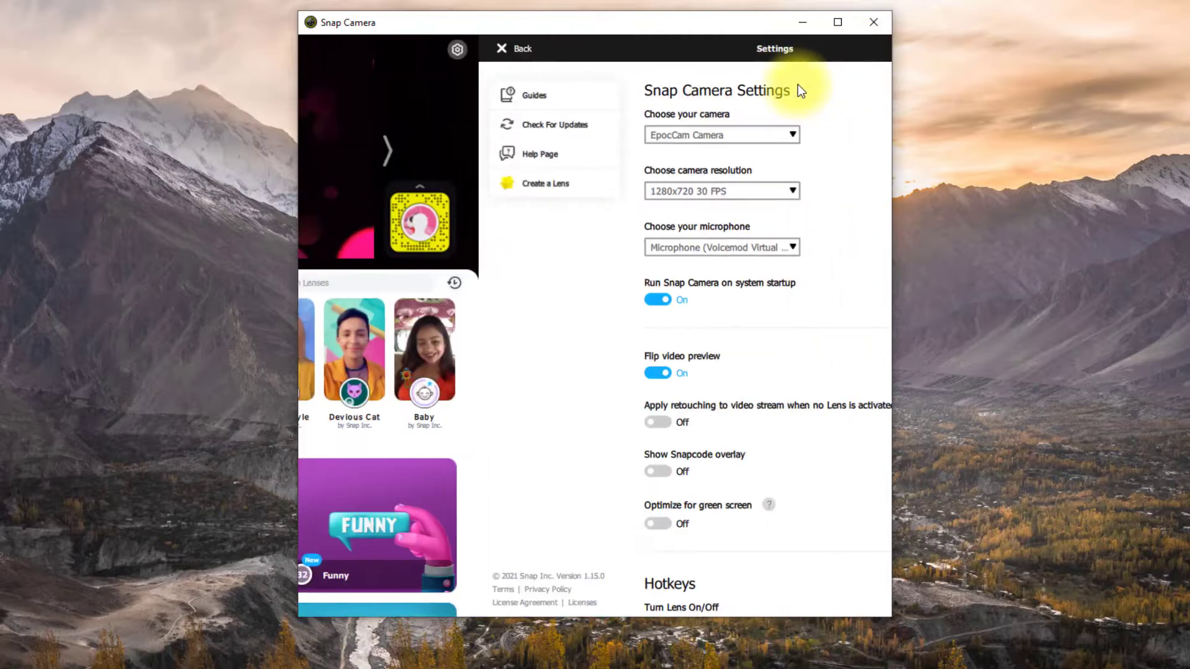
{"action": "left_click", "coordinate": [550, 134]}
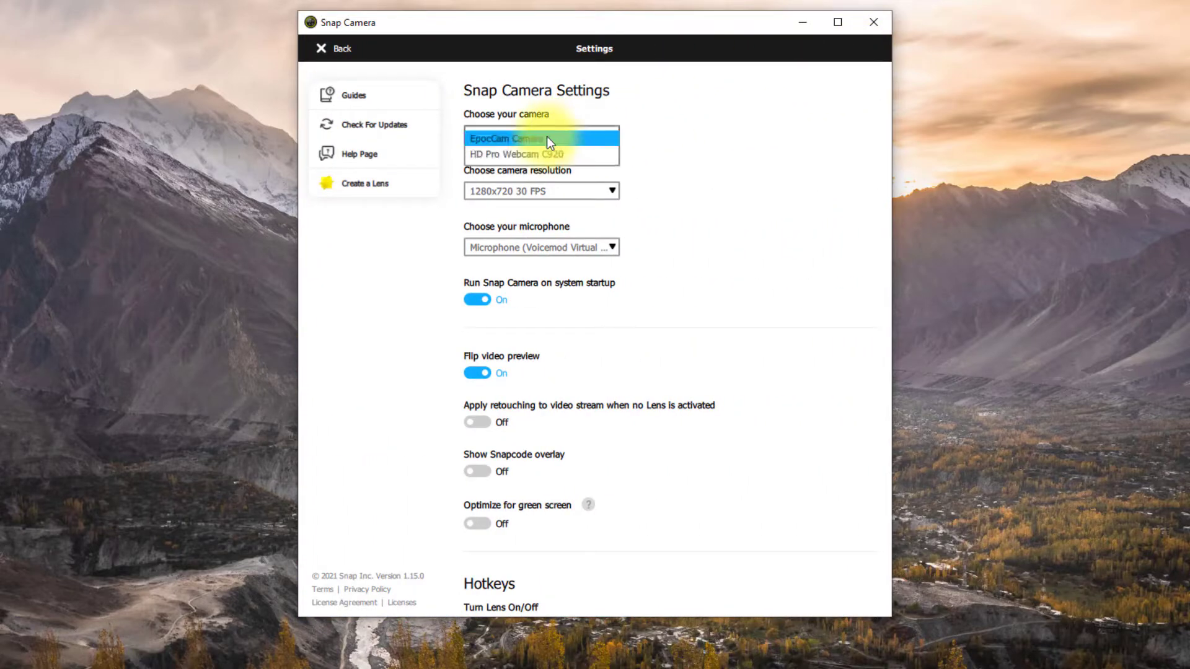
{"action": "left_click", "coordinate": [540, 154]}
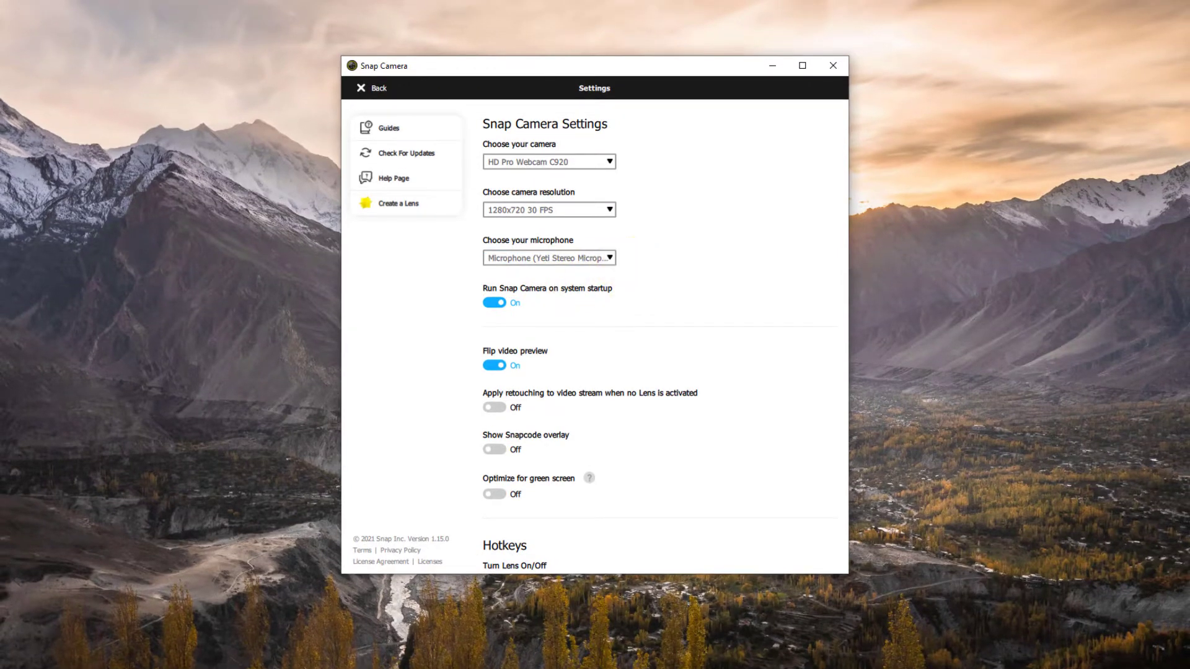
{"action": "left_click", "coordinate": [319, 312]}
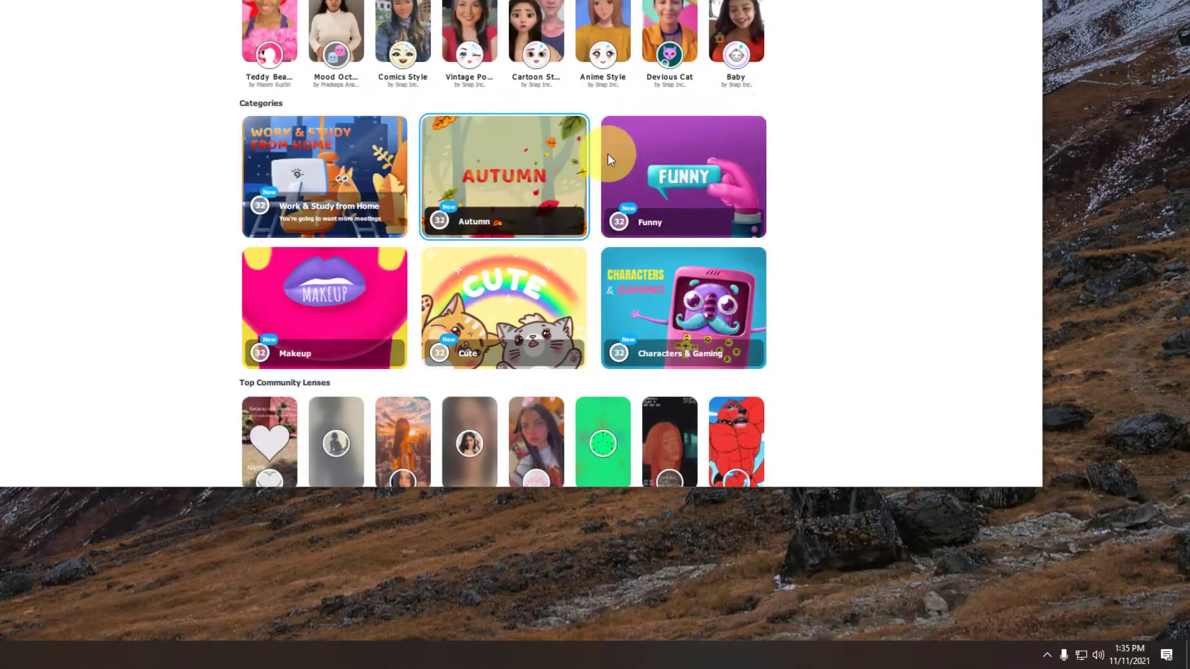
Browse the Featured, Categories and Top Community Lenses, then focus the Search Lenses box.
{"action": "scroll", "coordinate": [428, 302], "scroll_direction": "down", "scroll_amount": 1}
{"action": "scroll", "coordinate": [341, 226], "scroll_direction": "up", "scroll_amount": 1}
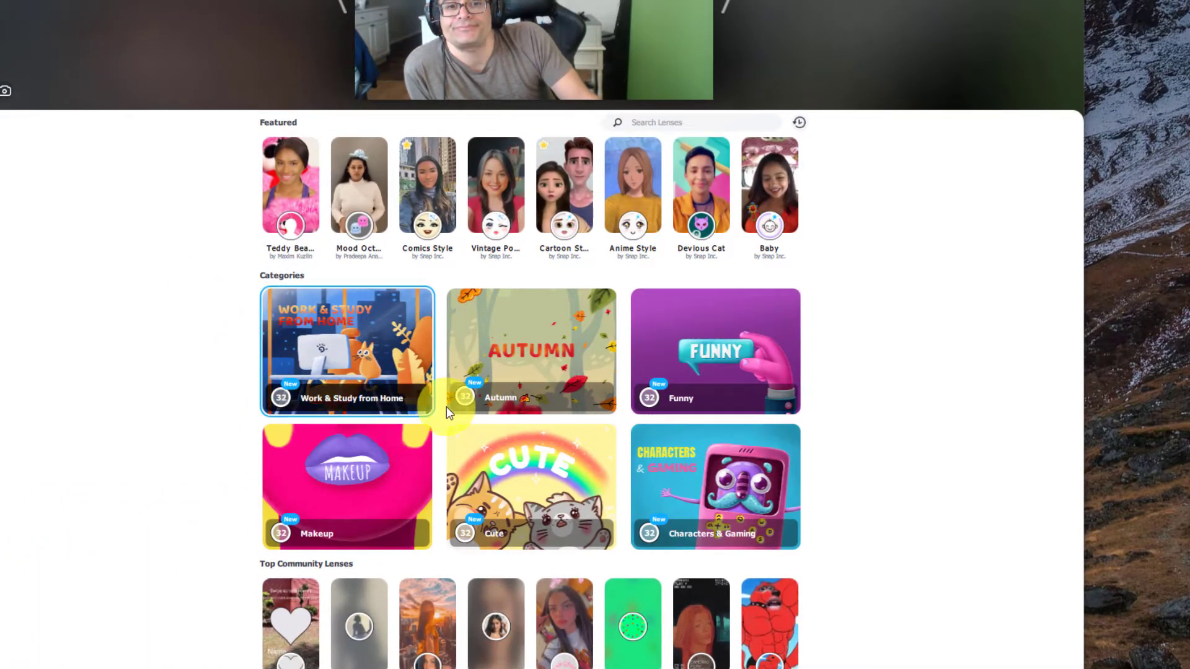
{"action": "scroll", "coordinate": [453, 475], "scroll_direction": "down", "scroll_amount": 1}
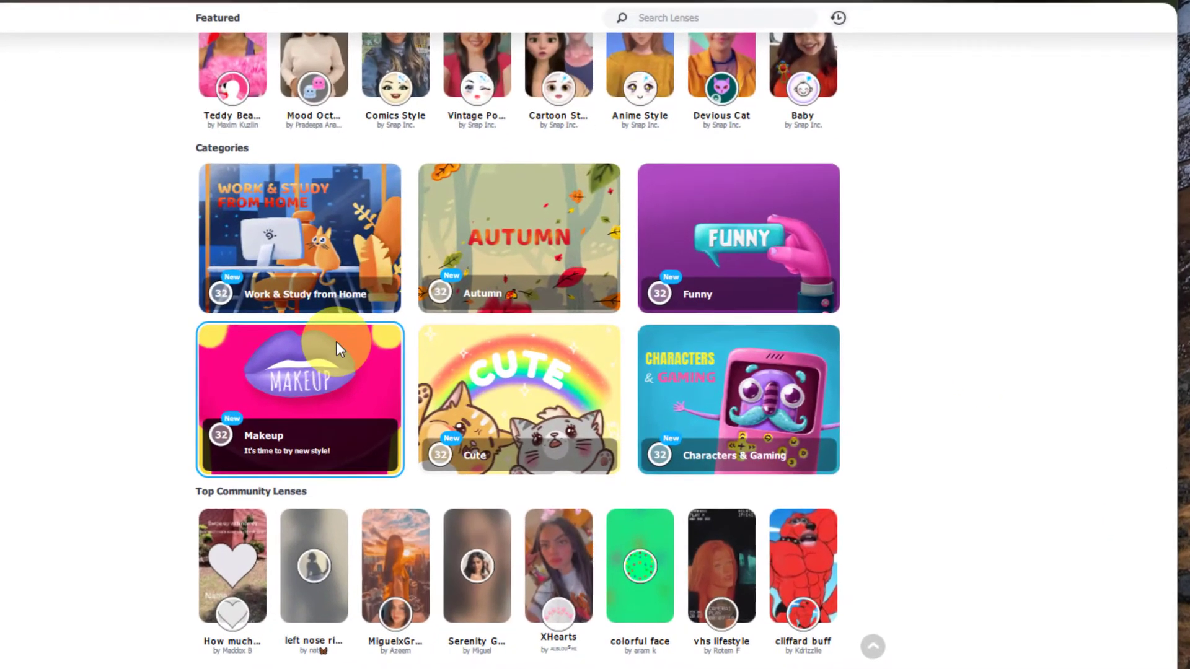
{"action": "scroll", "coordinate": [207, 256], "scroll_direction": "down", "scroll_amount": 5}
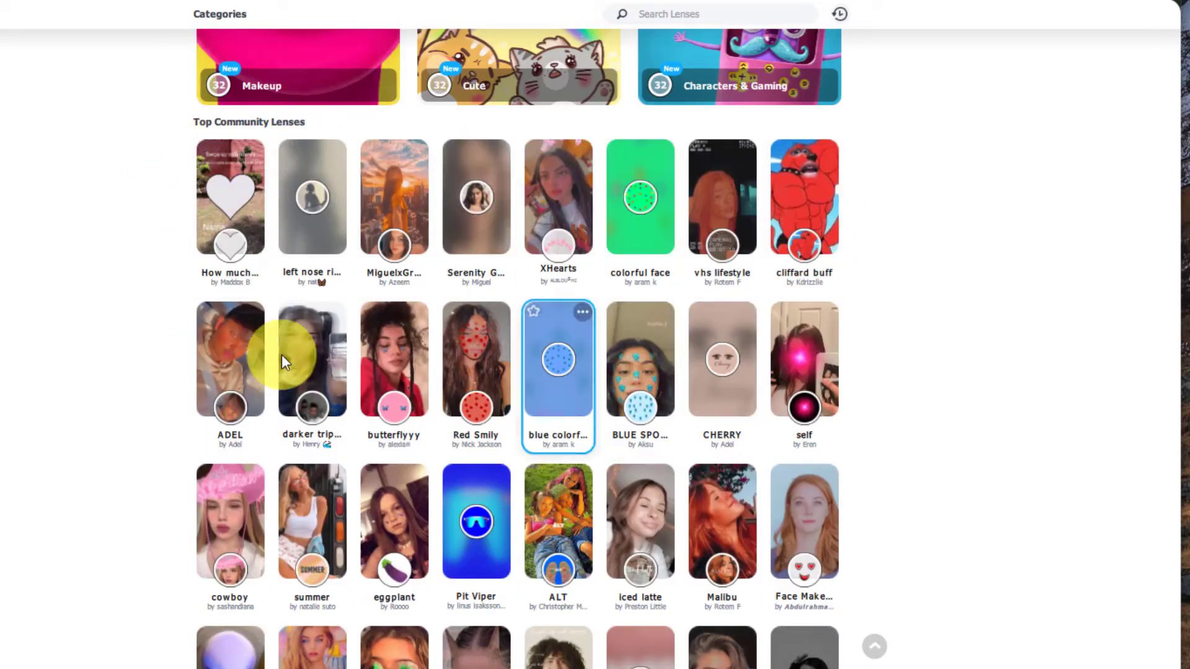
{"action": "scroll", "coordinate": [782, 549], "scroll_direction": "down", "scroll_amount": 1}
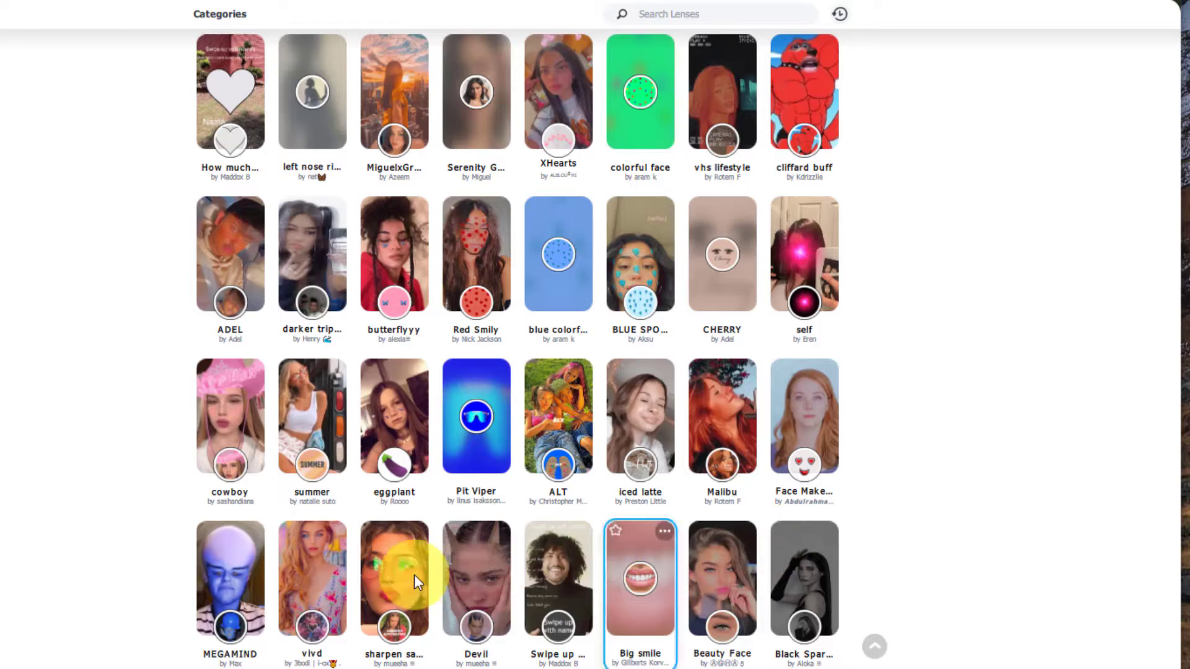
{"action": "scroll", "coordinate": [563, 235], "scroll_direction": "up", "scroll_amount": 2}
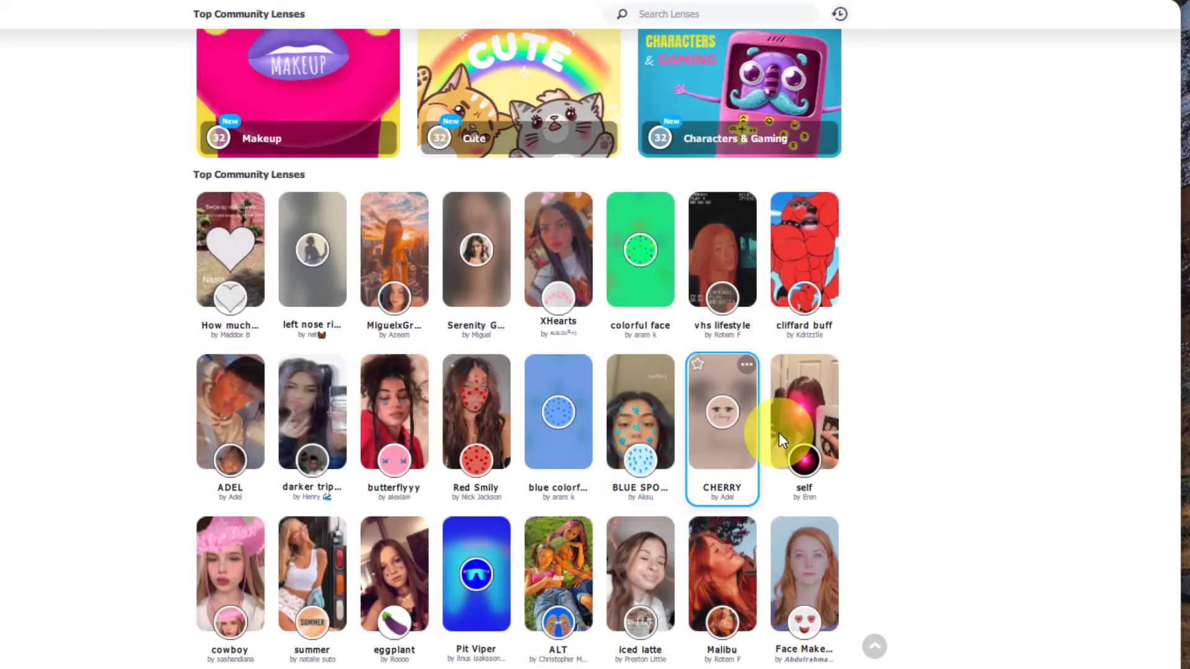
{"action": "scroll", "coordinate": [778, 431], "scroll_direction": "down", "scroll_amount": 8}
{"action": "scroll", "coordinate": [551, 490], "scroll_direction": "down", "scroll_amount": 3}
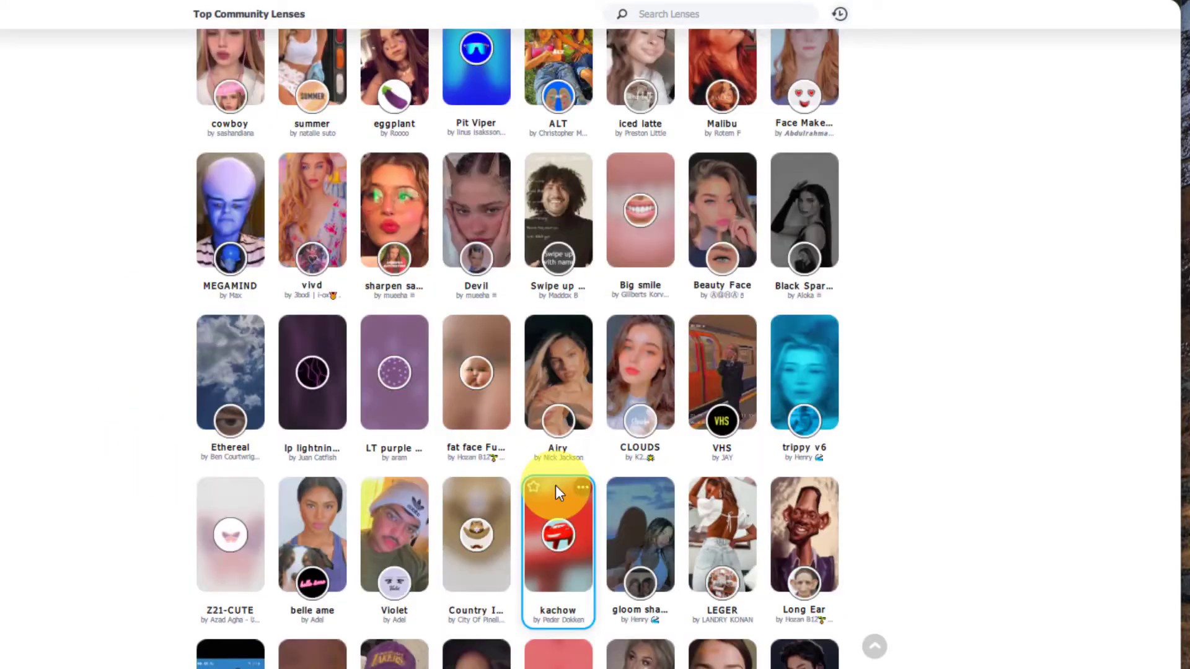
{"action": "scroll", "coordinate": [555, 485], "scroll_direction": "up", "scroll_amount": 15}
{"action": "left_click", "coordinate": [684, 22]}
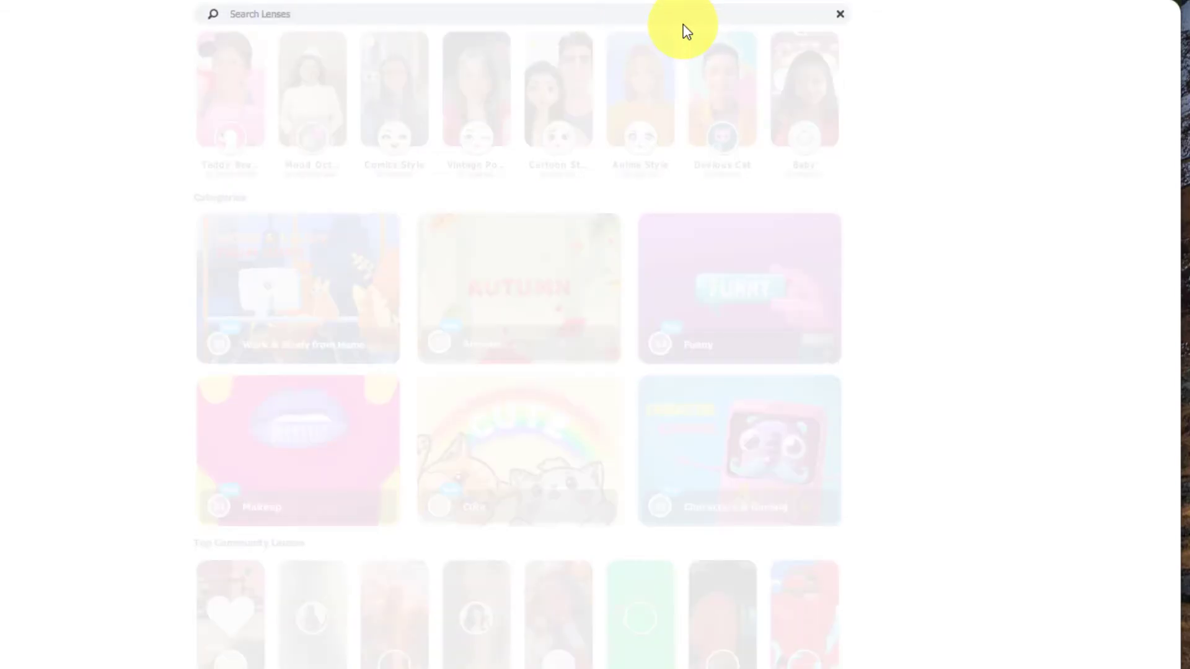
Try searches for 'cap' and 'anime', then search 'glass' and star the glasses lens as a favorite.
{"action": "type", "text": "cap"}
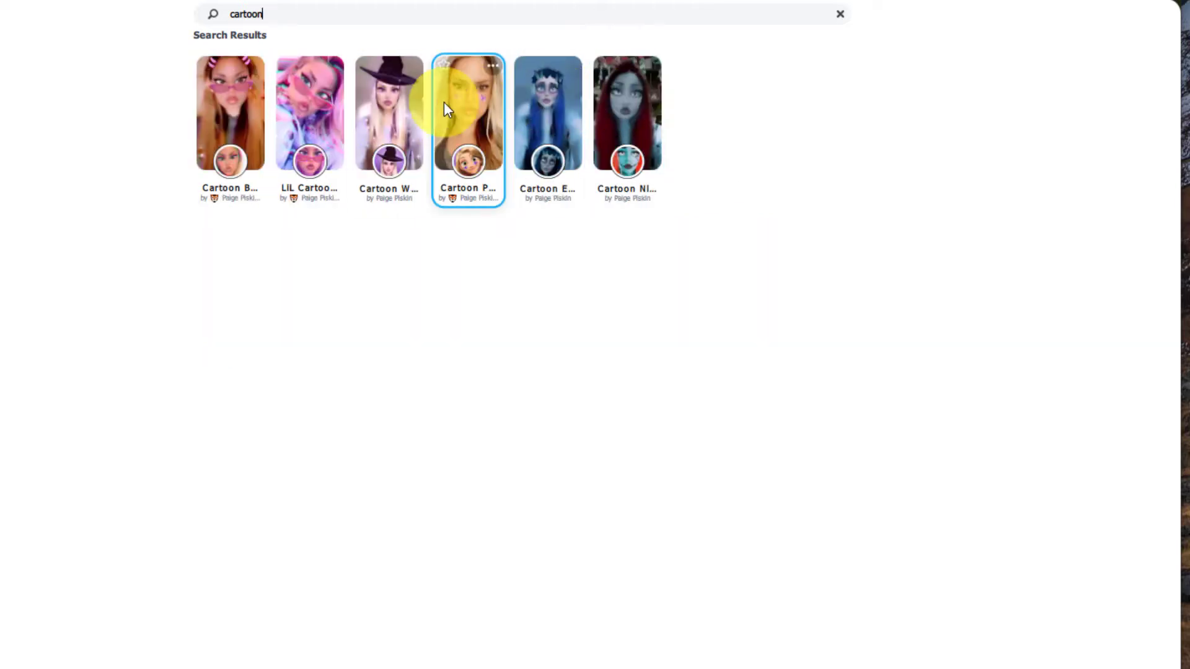
{"action": "key", "text": "BackSpace"}
{"action": "key", "text": "BackSpace"}
{"action": "key", "text": "BackSpace"}
{"action": "key", "text": "BackSpace"}
{"action": "key", "text": "BackSpace"}
{"action": "key", "text": "BackSpace"}
{"action": "key", "text": "BackSpace"}
{"action": "type", "text": "anime"}
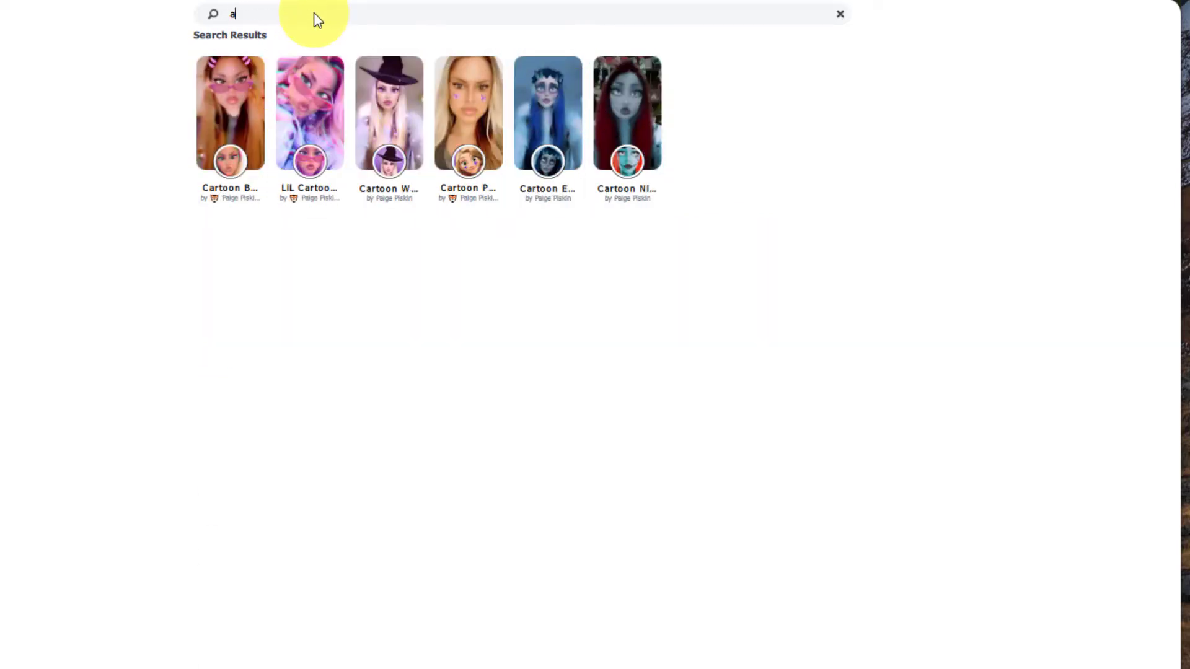
{"action": "key", "text": "BackSpace"}
{"action": "key", "text": "BackSpace"}
{"action": "key", "text": "BackSpace"}
{"action": "key", "text": "BackSpace"}
{"action": "key", "text": "BackSpace"}
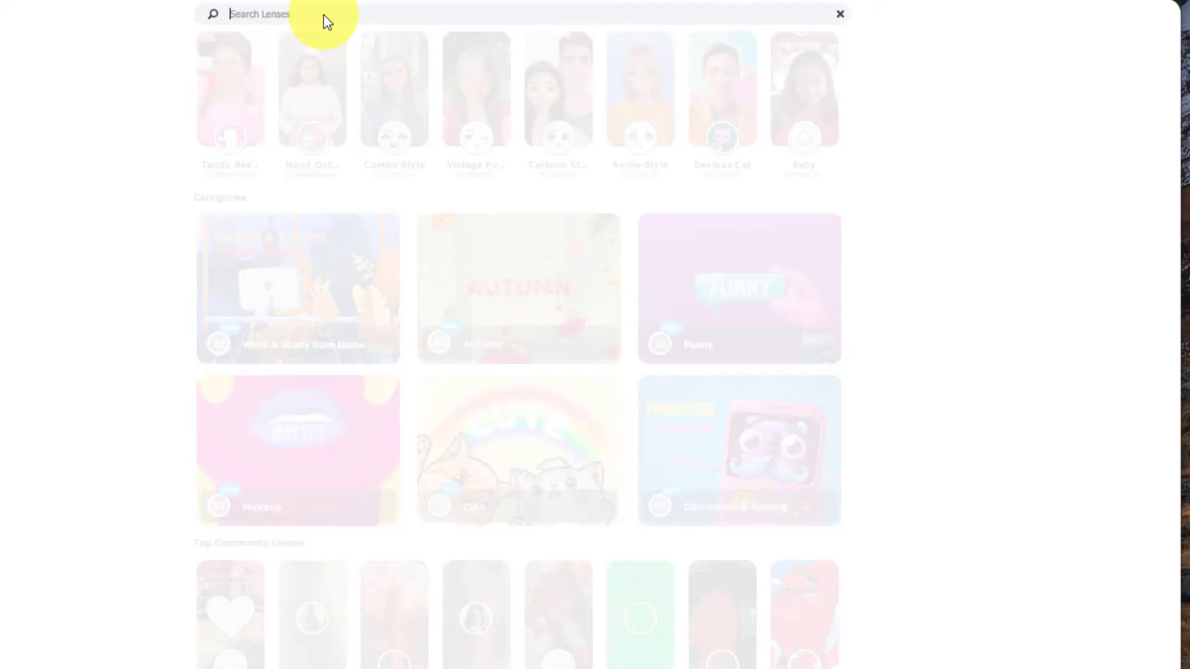
{"action": "type", "text": "glass"}
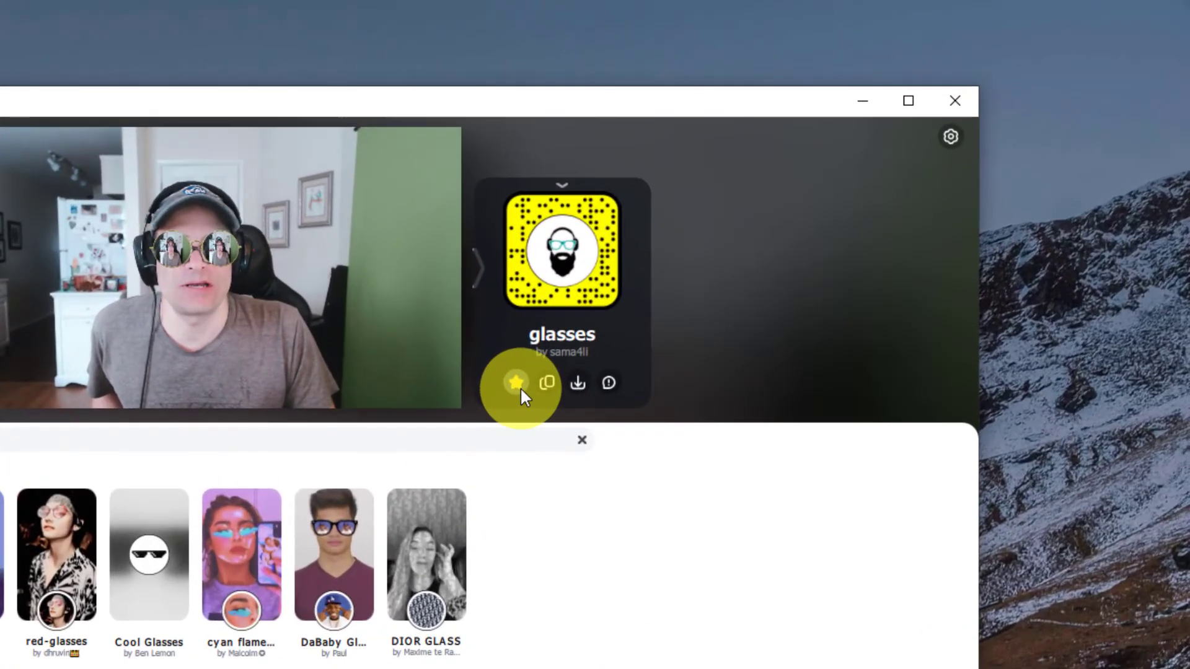
{"action": "left_click", "coordinate": [515, 382]}
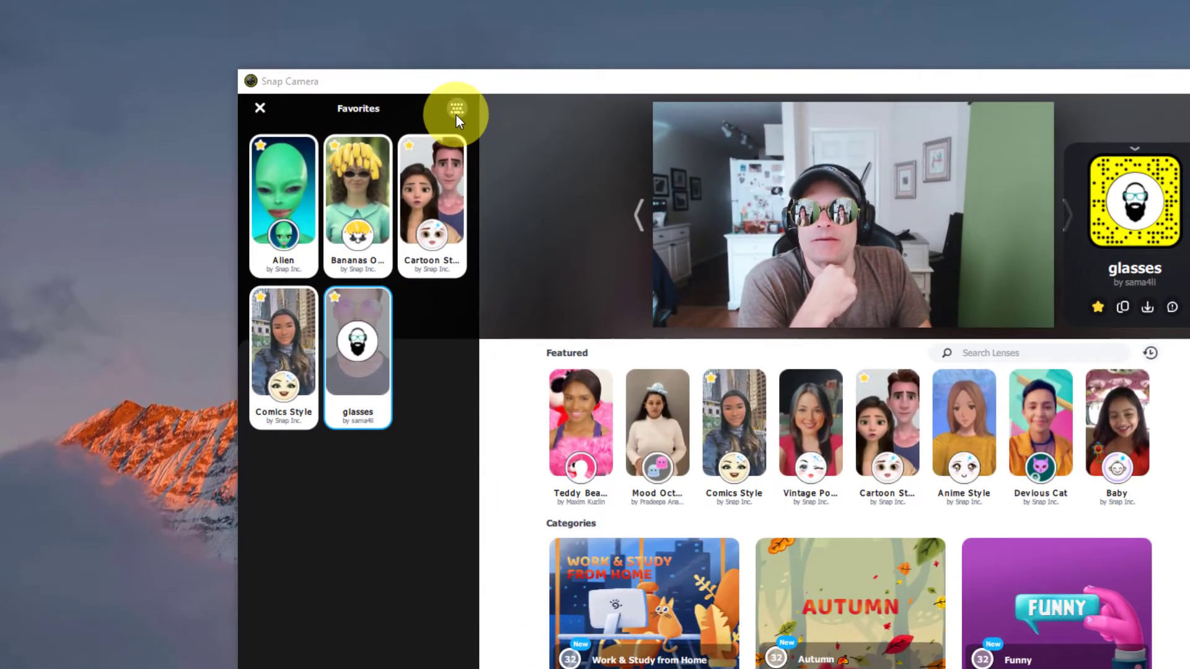
Open Lens Hotkeys for the favorites and edit the Bananas and Alien lens shortcuts.
{"action": "left_click", "coordinate": [512, 55]}
{"action": "left_click", "coordinate": [460, 207]}
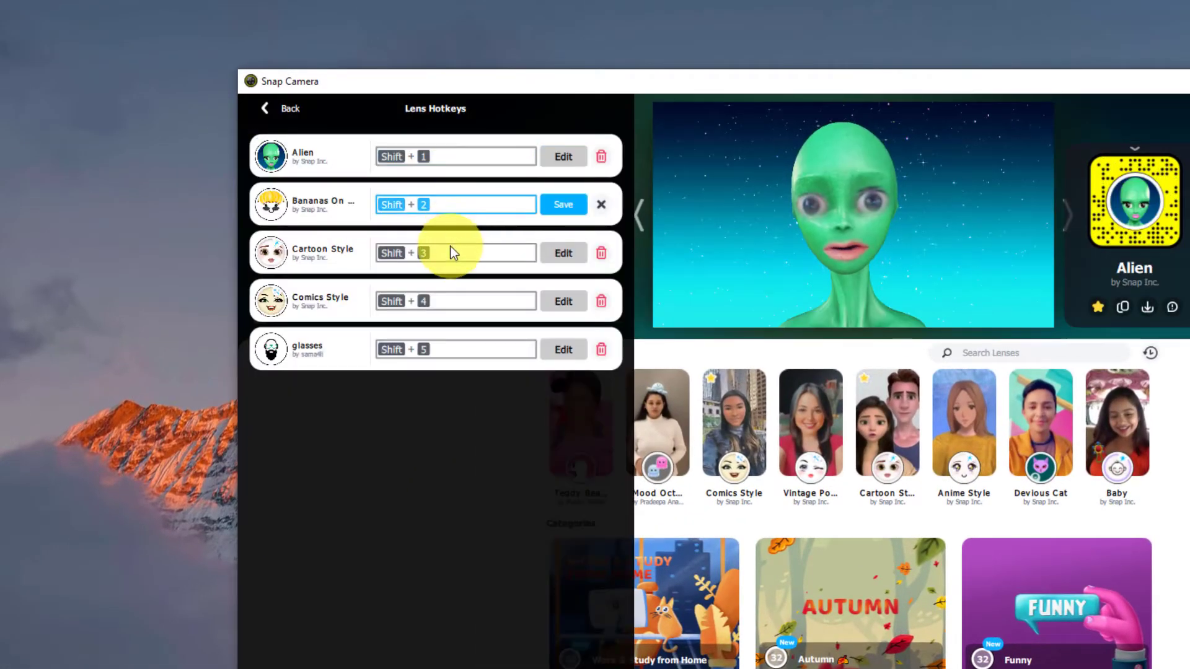
{"action": "left_click", "coordinate": [446, 204]}
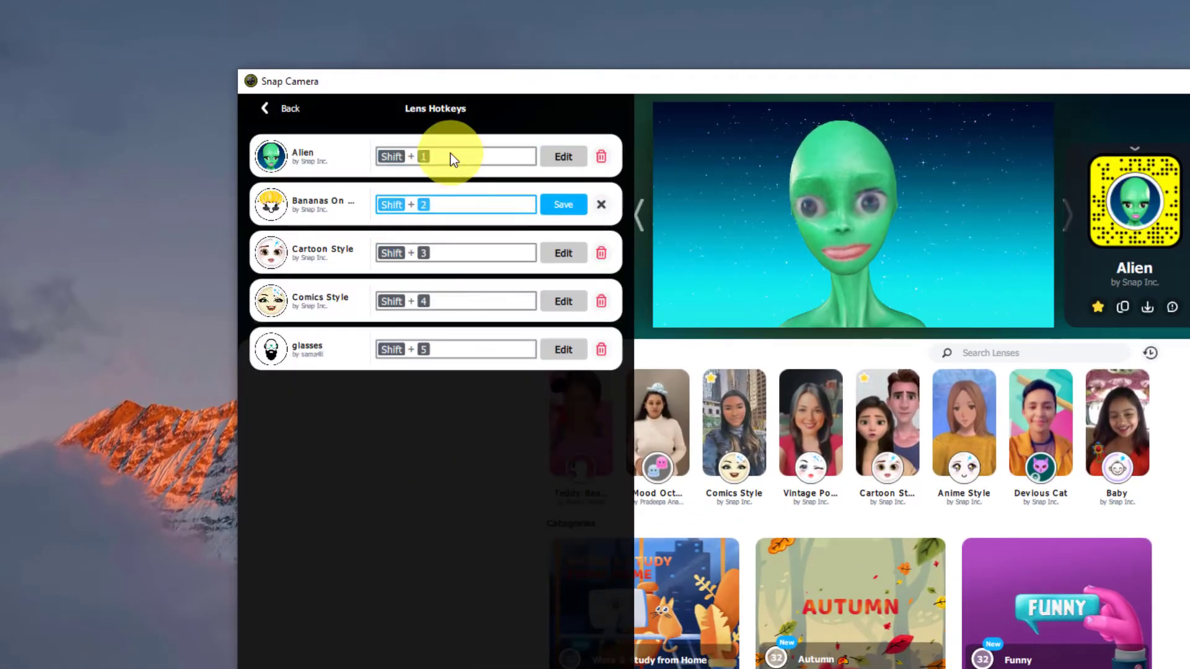
{"action": "left_click", "coordinate": [447, 157]}
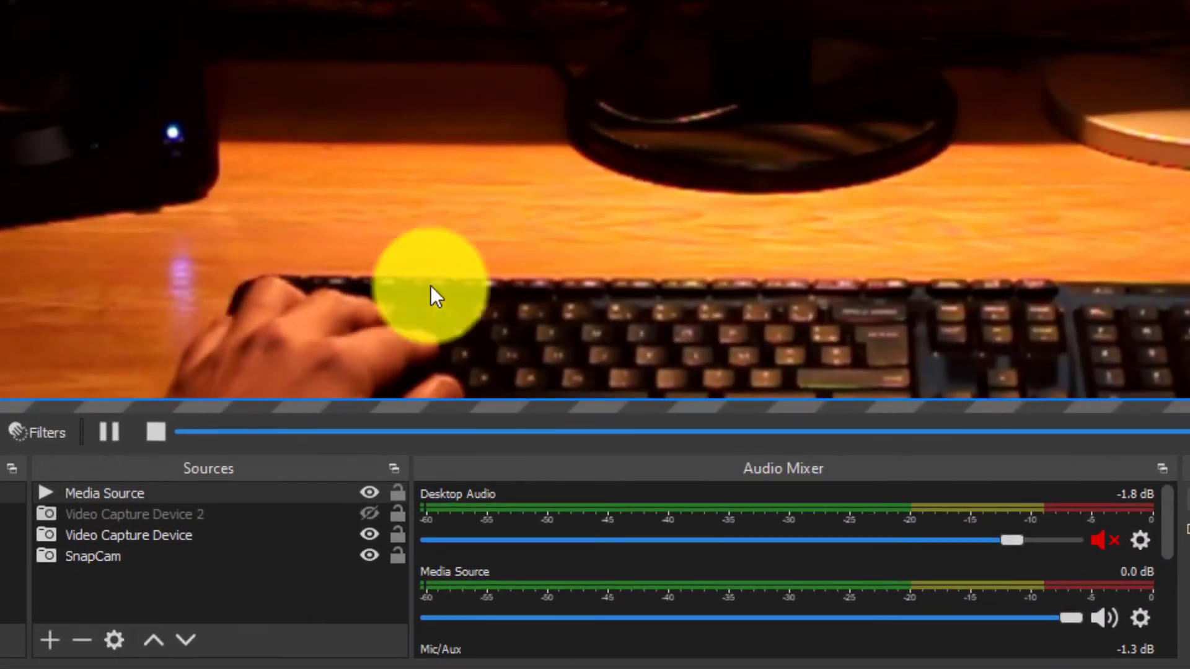
Add the existing SnapCam Video Capture Device source back into the OBS scene.
{"action": "left_click", "coordinate": [129, 537]}
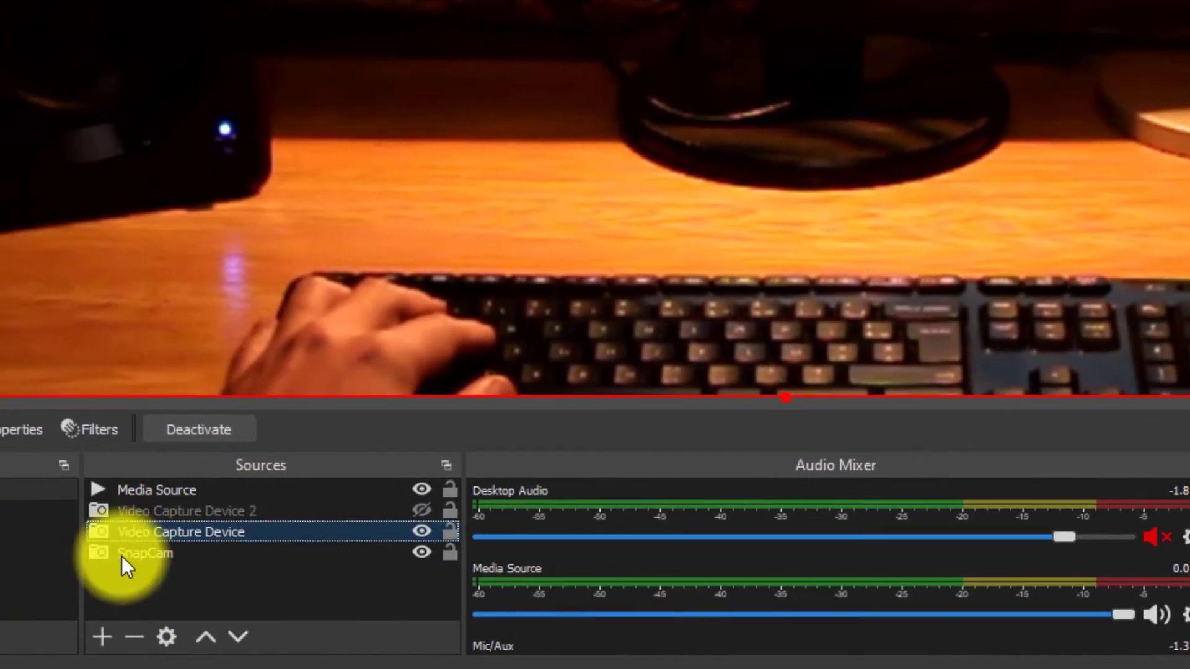
{"action": "left_click", "coordinate": [100, 556]}
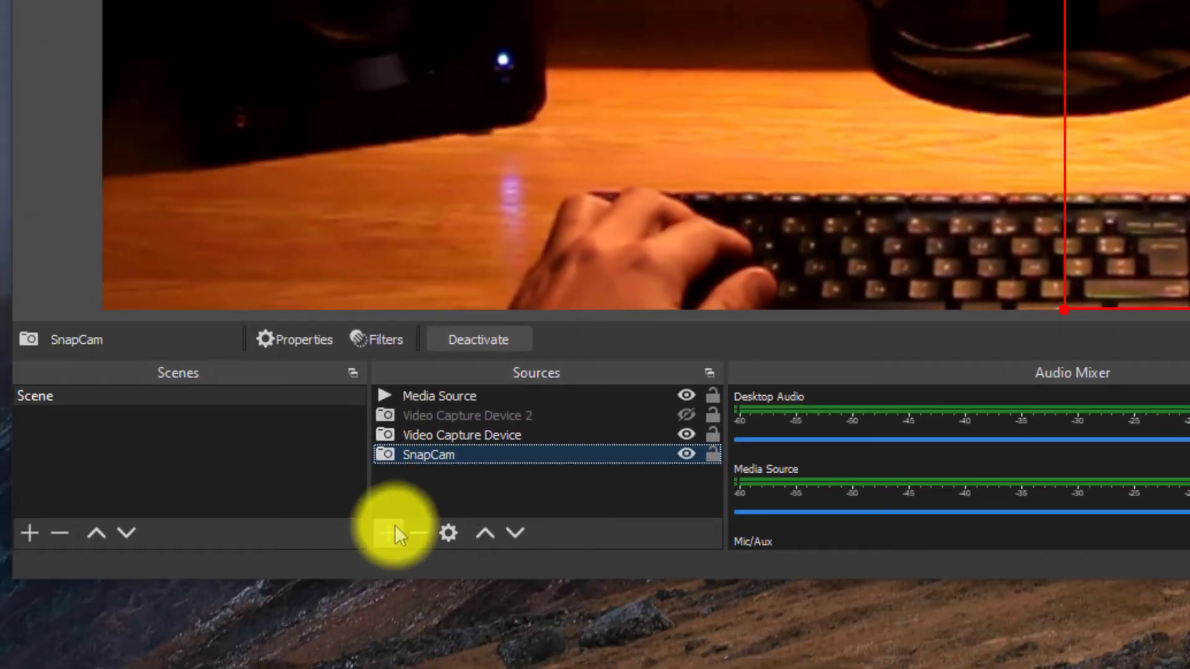
{"action": "left_click", "coordinate": [392, 533]}
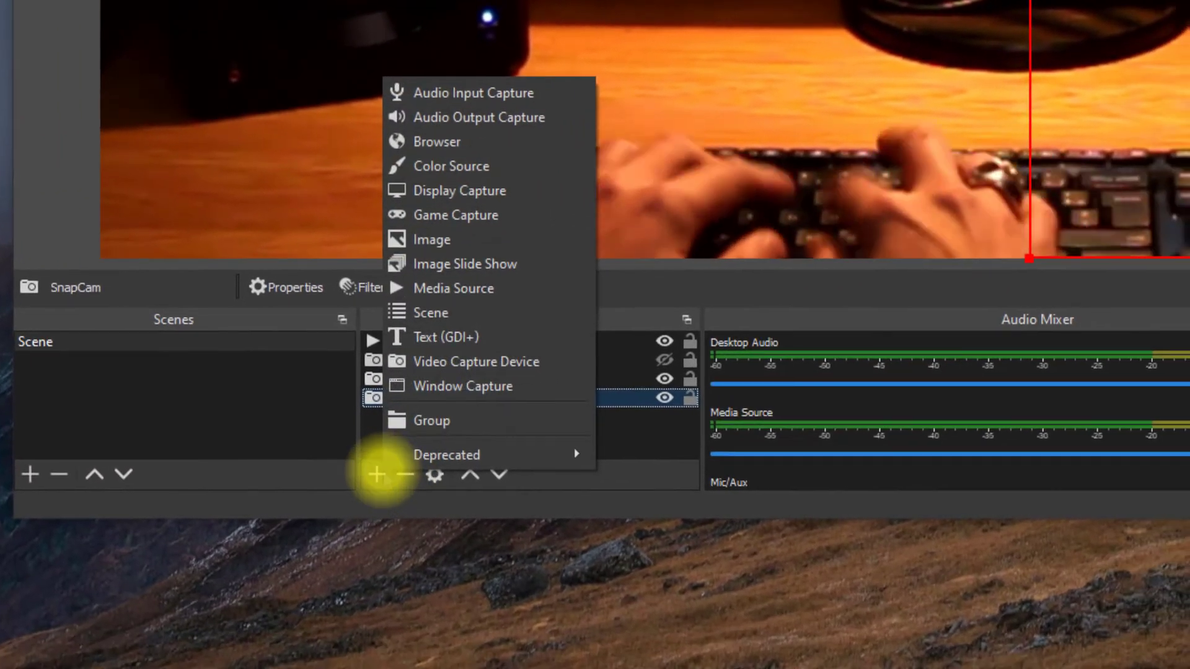
{"action": "left_click", "coordinate": [486, 364]}
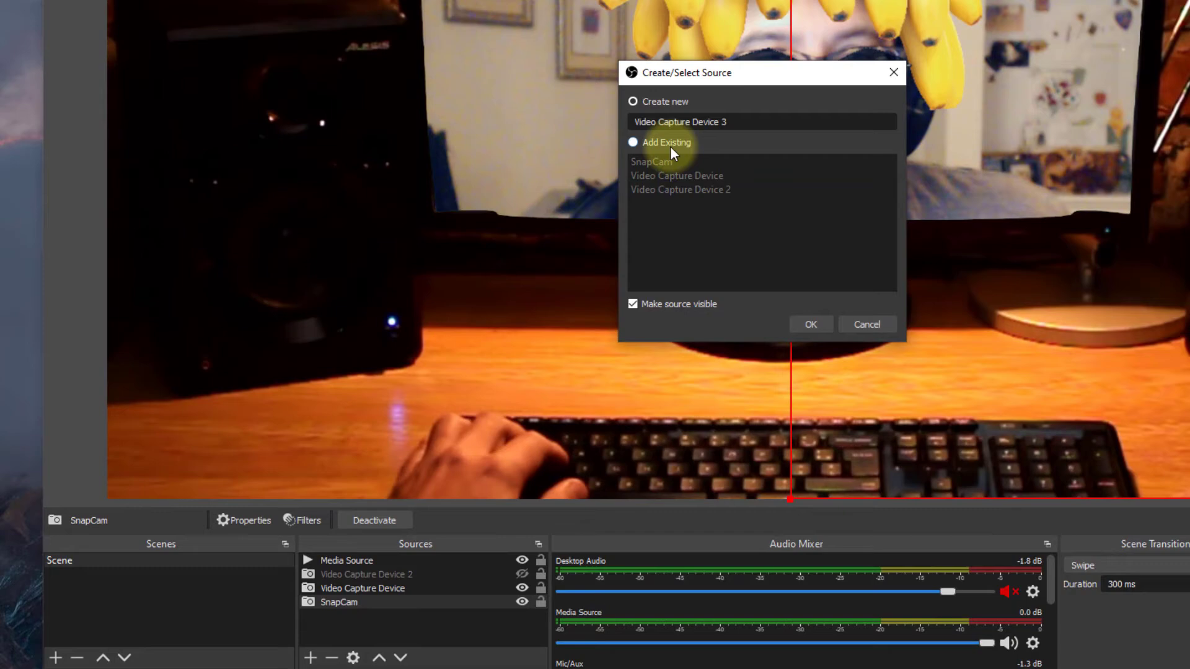
{"action": "left_click", "coordinate": [670, 145]}
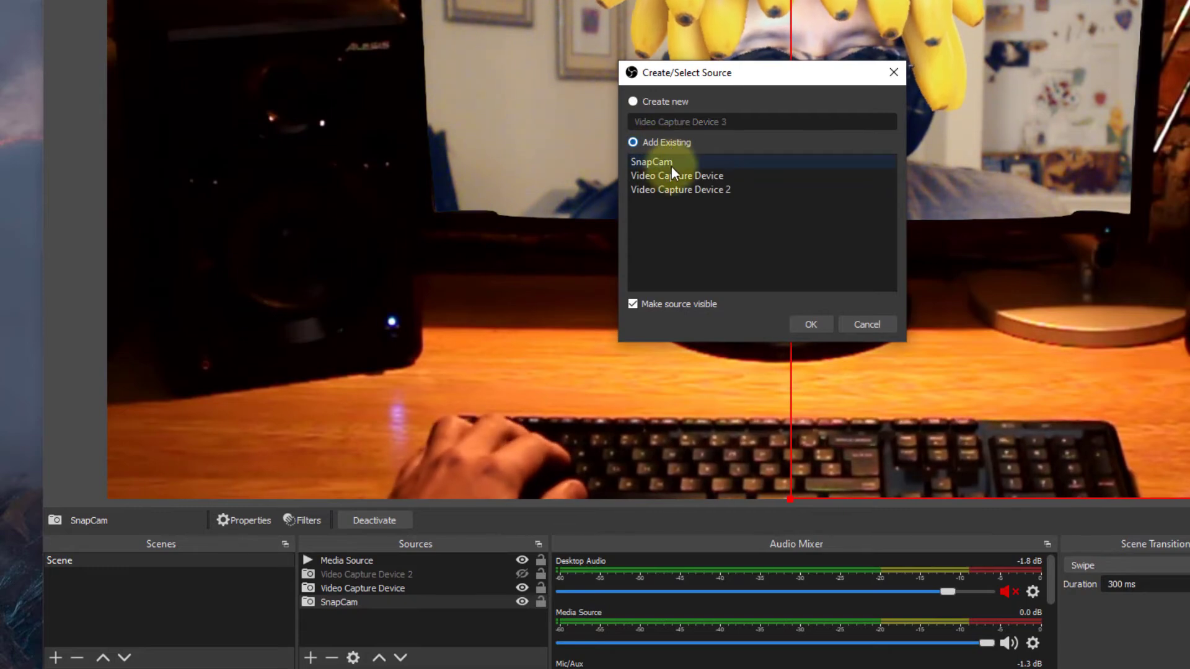
{"action": "left_click", "coordinate": [659, 163]}
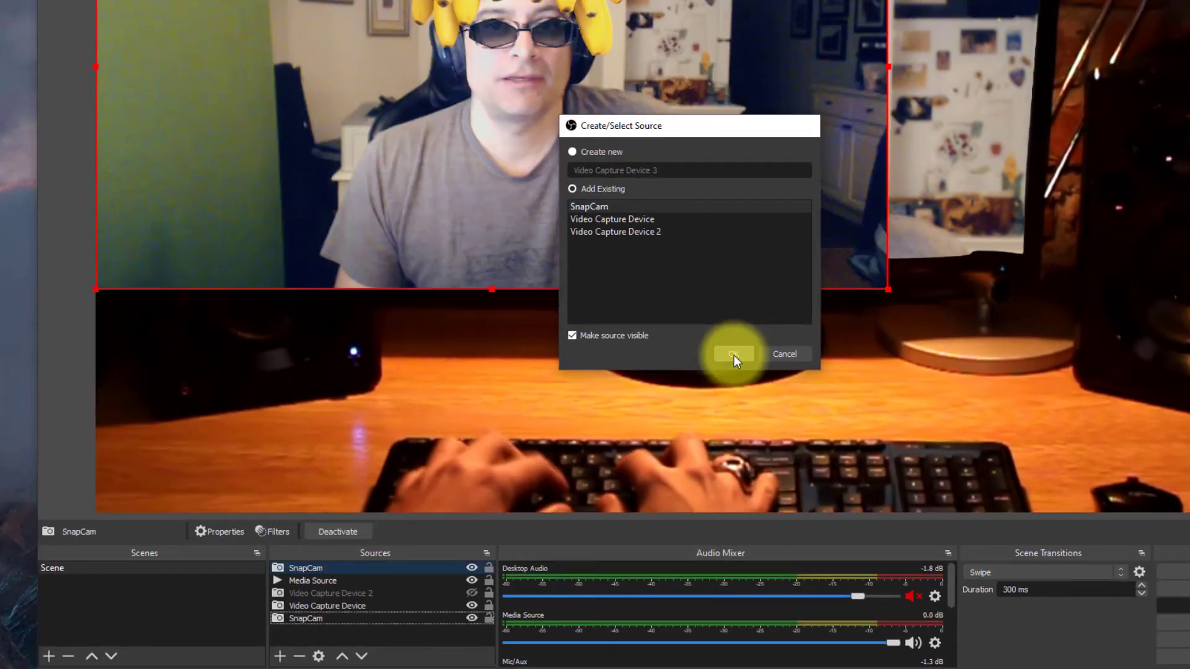
{"action": "left_click", "coordinate": [811, 324]}
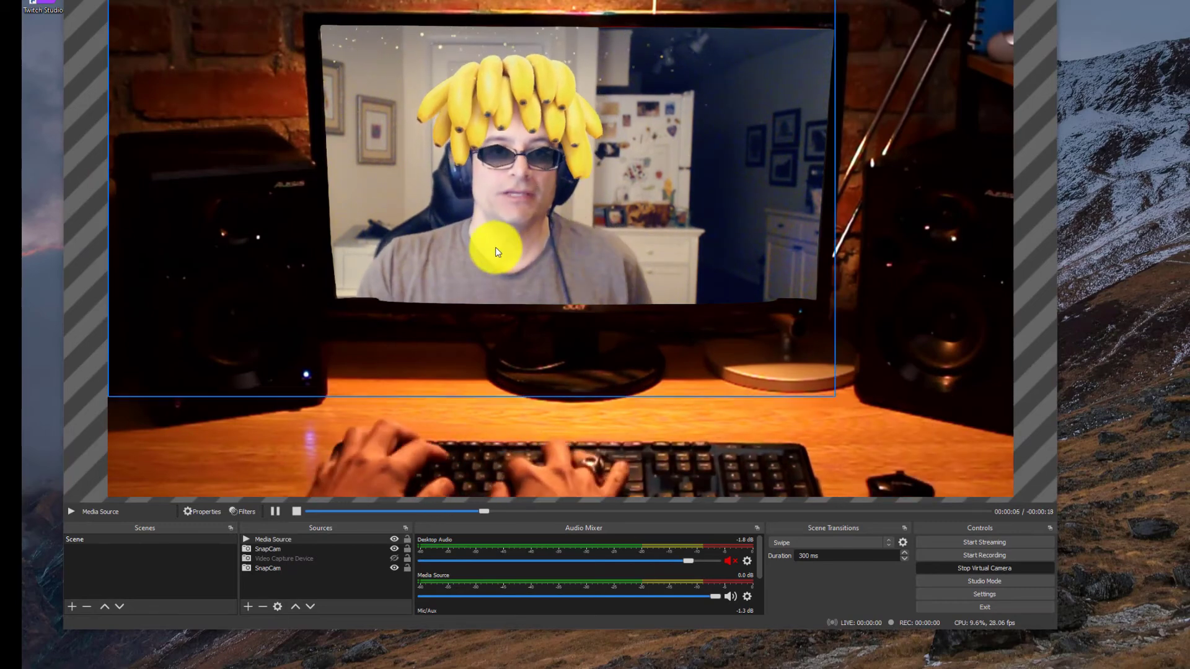
Select the Media Source layer, then the Video Capture Device source in OBS.
{"action": "left_click", "coordinate": [276, 540]}
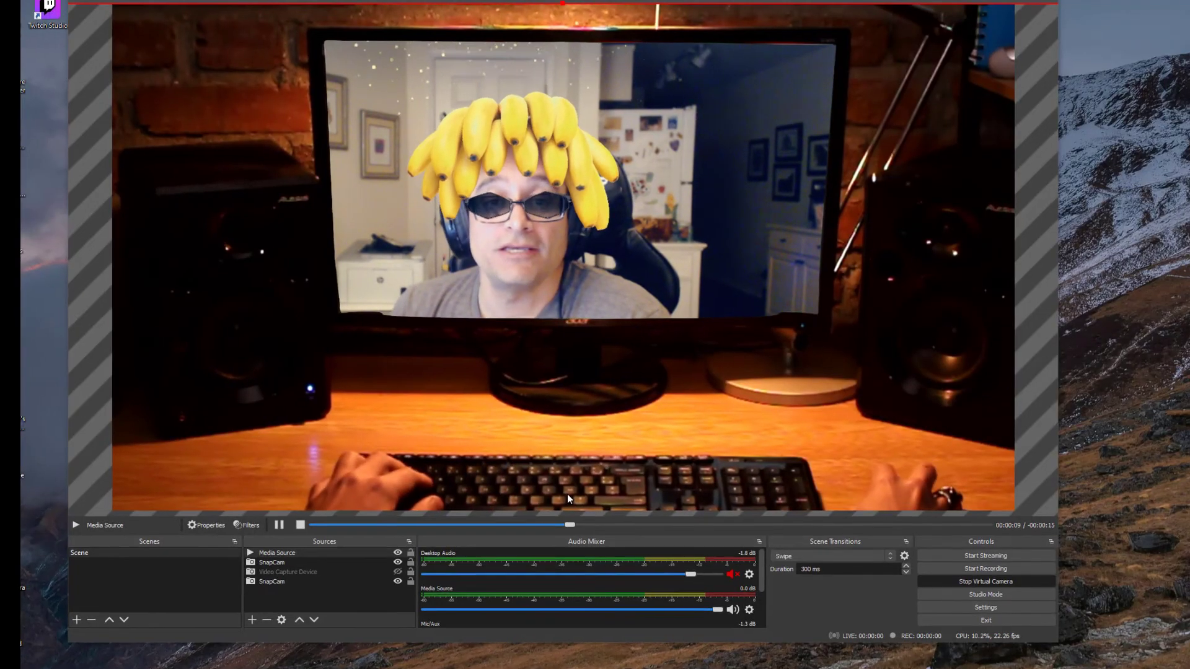
{"action": "left_click", "coordinate": [551, 456]}
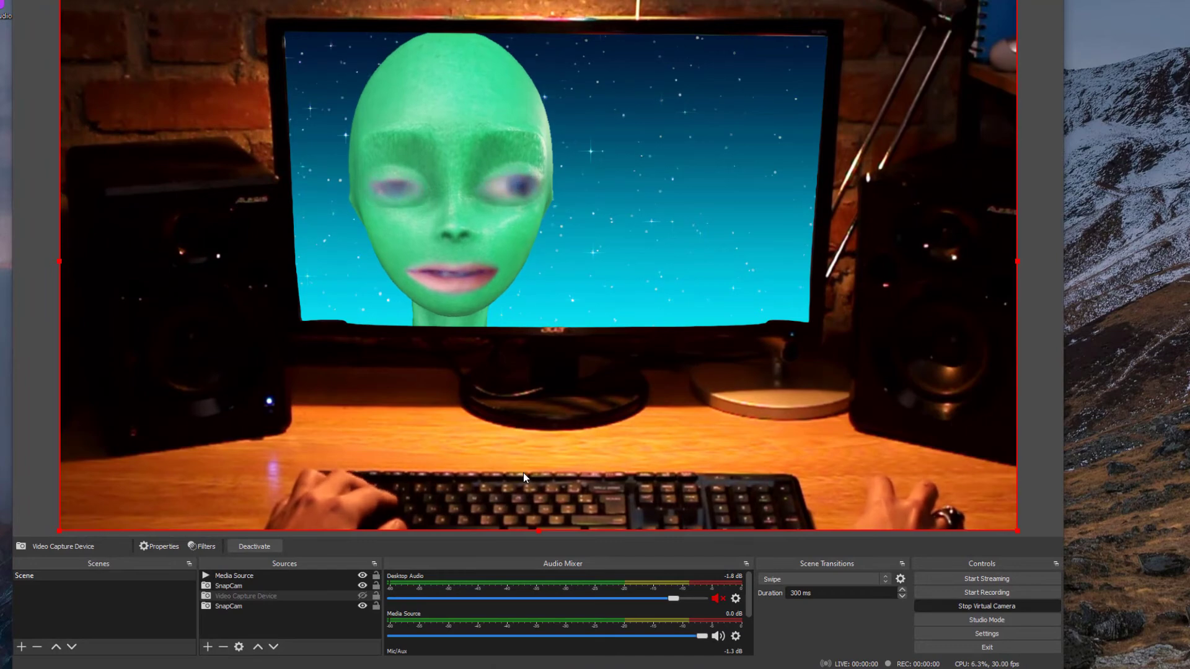